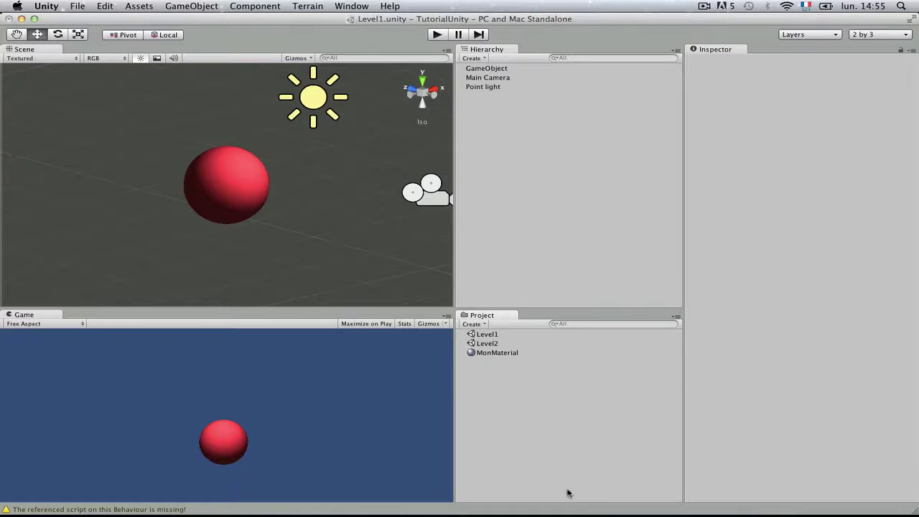
Step: Create a new JavaScript asset in the Project panel and name it HelloWorld
{"action": "right_click", "coordinate": [500, 393]}
{"action": "mouse_move", "coordinate": [578, 346]}
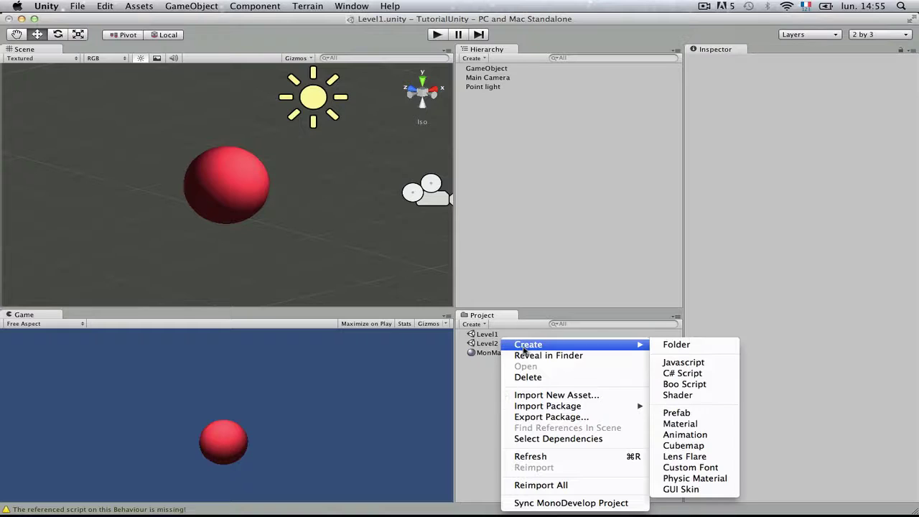
{"action": "left_click", "coordinate": [676, 365]}
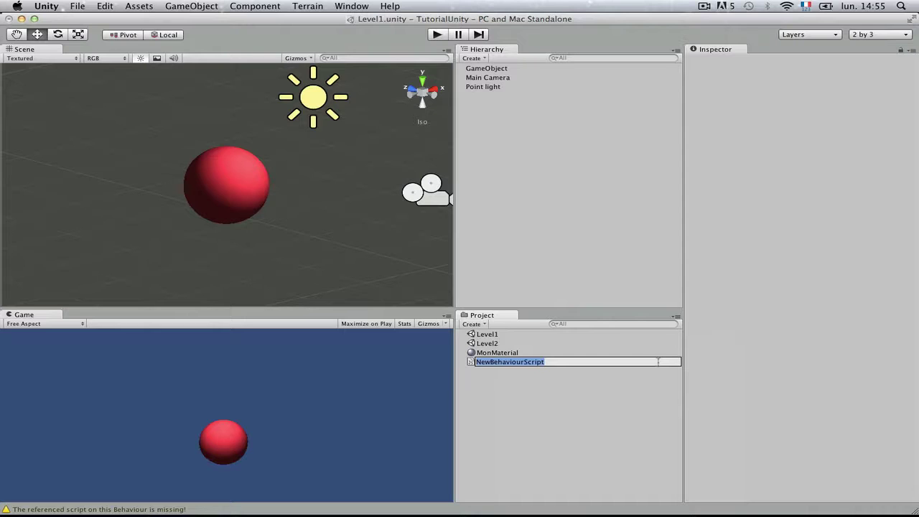
{"action": "type", "text": "Hell"}
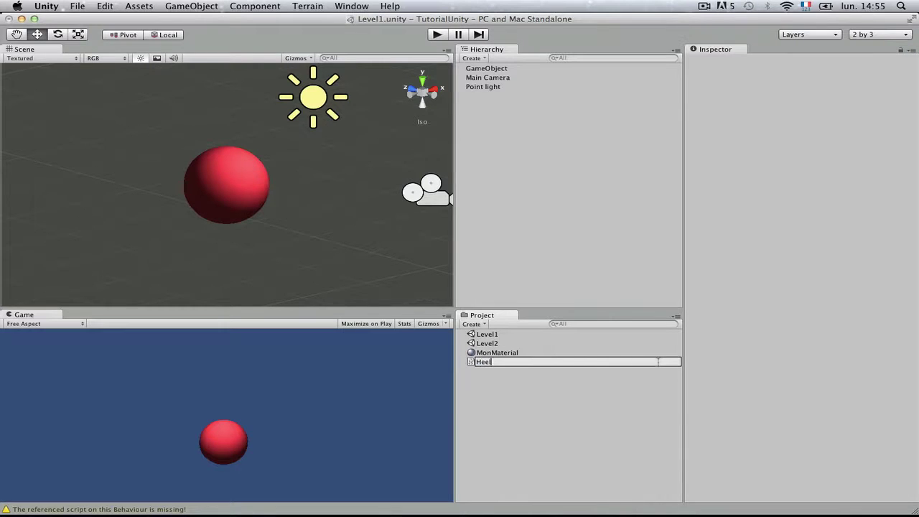
{"action": "type", "text": "oWorld"}
{"action": "key", "text": "Return"}
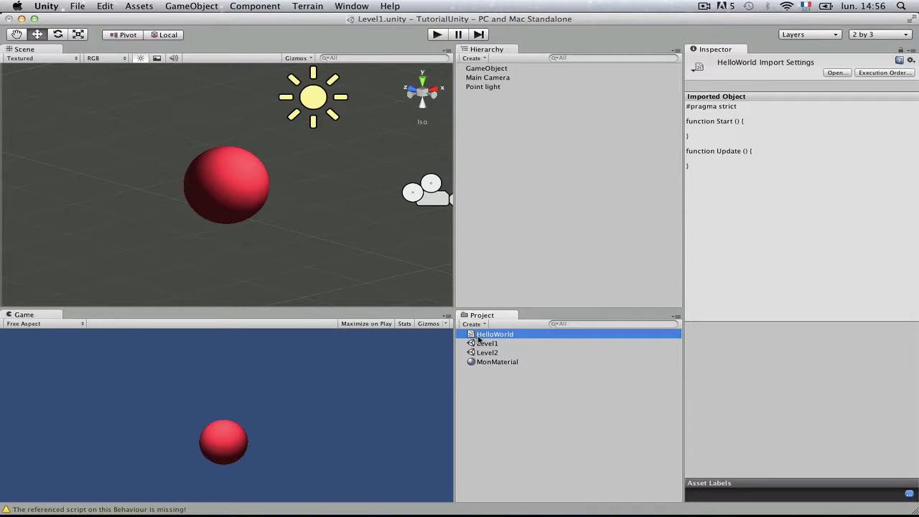
Step: Drop HelloWorld onto GameObject and remove the missing-script Mono Behaviour component
{"action": "mouse_move", "coordinate": [478, 337]}
{"action": "left_mouse_down"}
{"action": "mouse_move", "coordinate": [250, 178]}
{"action": "mouse_move", "coordinate": [491, 69]}
{"action": "left_mouse_up"}
{"action": "left_click", "coordinate": [493, 68]}
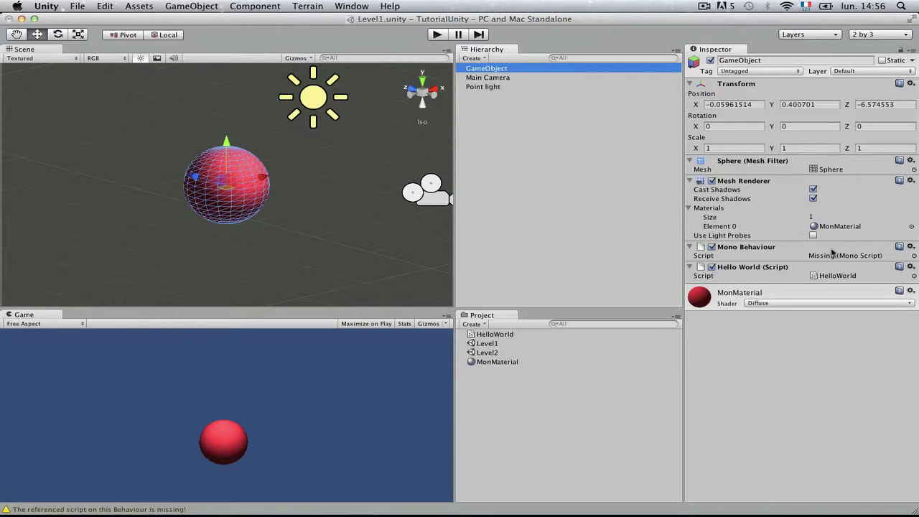
{"action": "right_click", "coordinate": [831, 249]}
{"action": "left_click", "coordinate": [857, 273]}
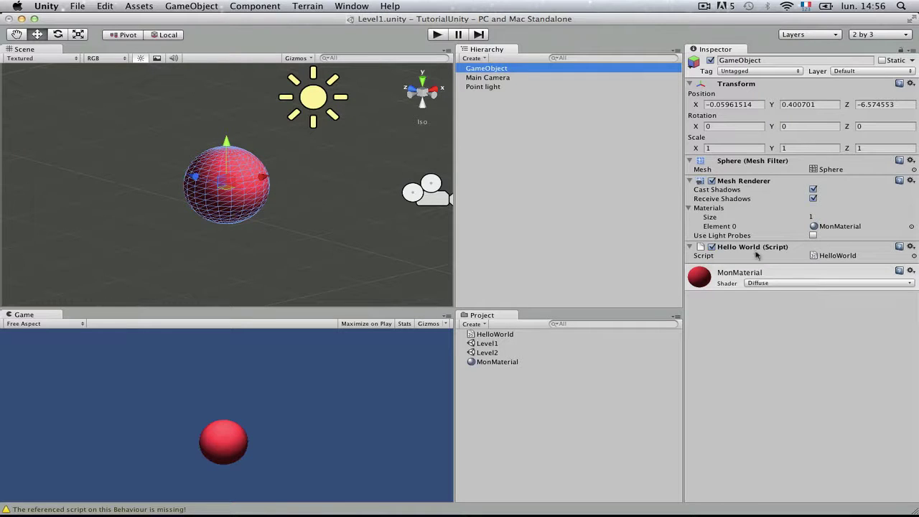
Step: Inspect the Hello World (Script) component, collapsing and re-expanding it, then deselect GameObject
{"action": "left_click", "coordinate": [782, 249]}
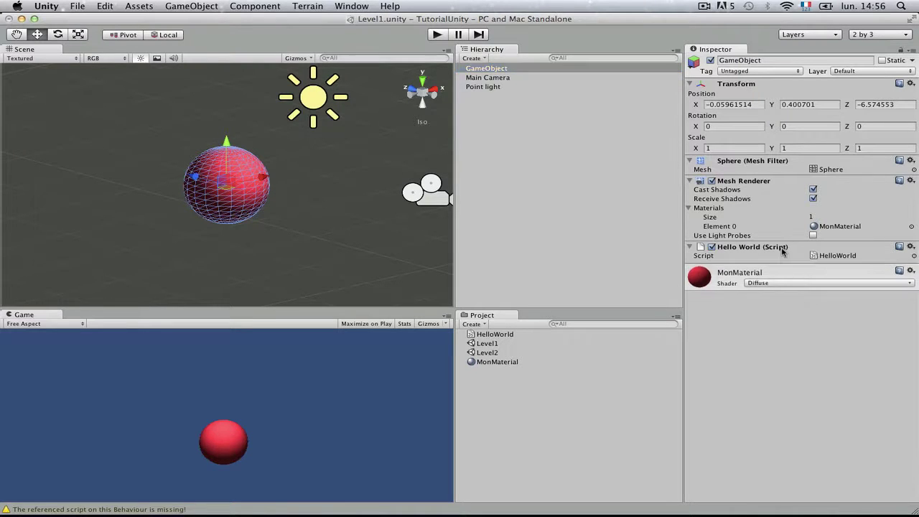
{"action": "left_click", "coordinate": [799, 255]}
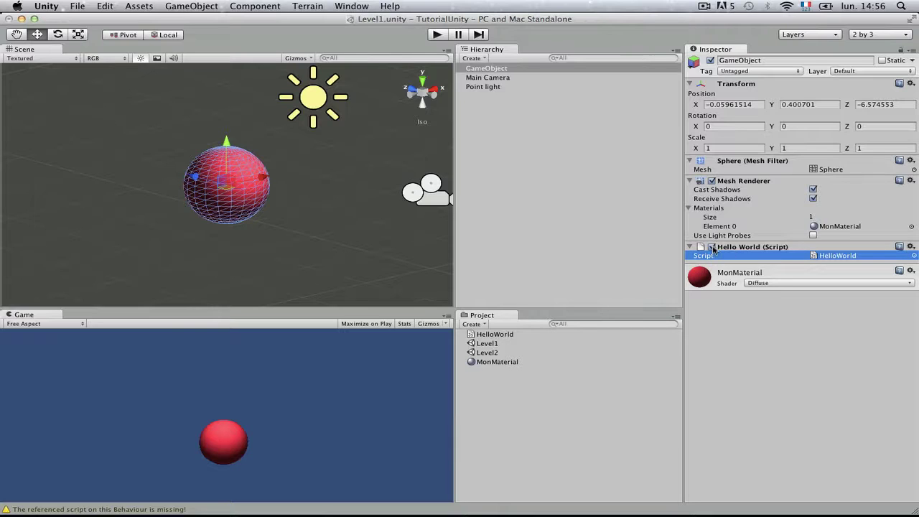
{"action": "left_click", "coordinate": [752, 247]}
{"action": "left_click", "coordinate": [752, 247]}
{"action": "left_click", "coordinate": [580, 244]}
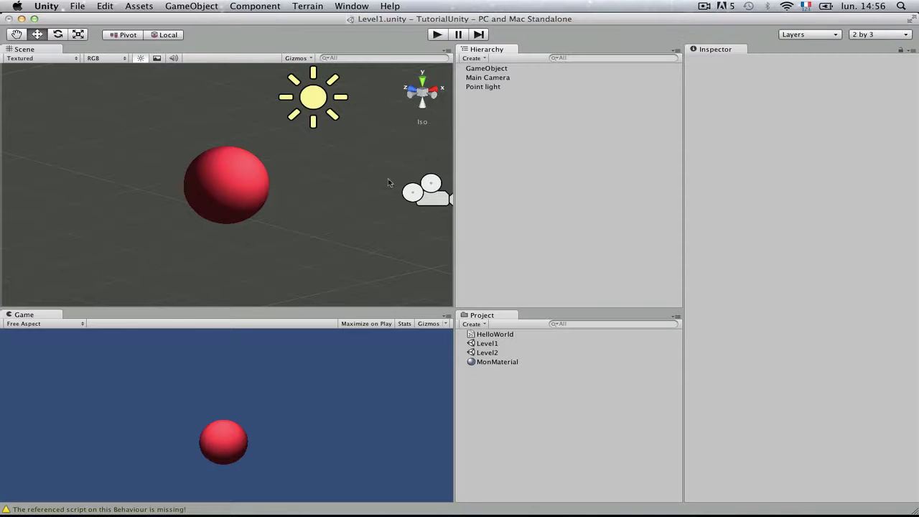
{"action": "left_click", "coordinate": [503, 71]}
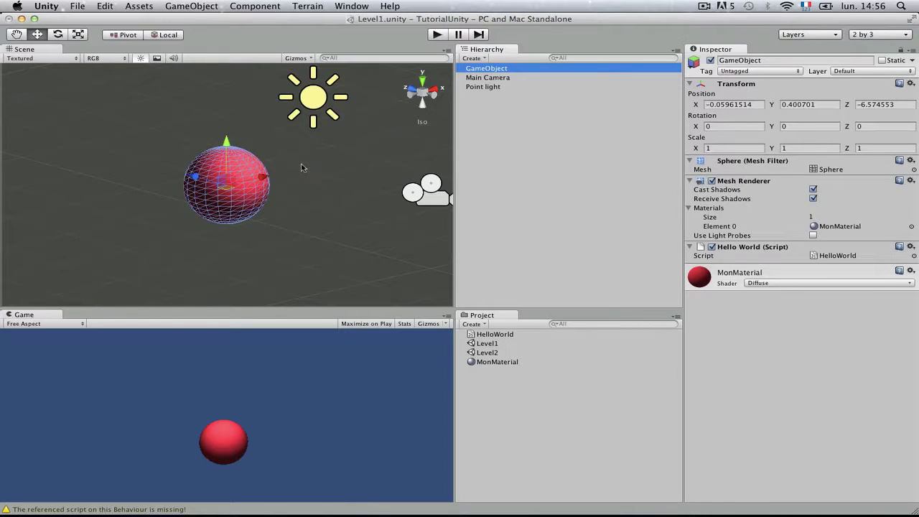
{"action": "scroll", "coordinate": [290, 181], "scroll_direction": "down", "scroll_amount": 3}
{"action": "mouse_move", "coordinate": [220, 238]}
{"action": "left_mouse_down", "text": "alt"}
{"action": "mouse_move", "coordinate": [322, 184]}
{"action": "mouse_move", "coordinate": [248, 237]}
{"action": "left_mouse_up", "text": "alt"}
{"action": "left_click", "coordinate": [253, 237]}
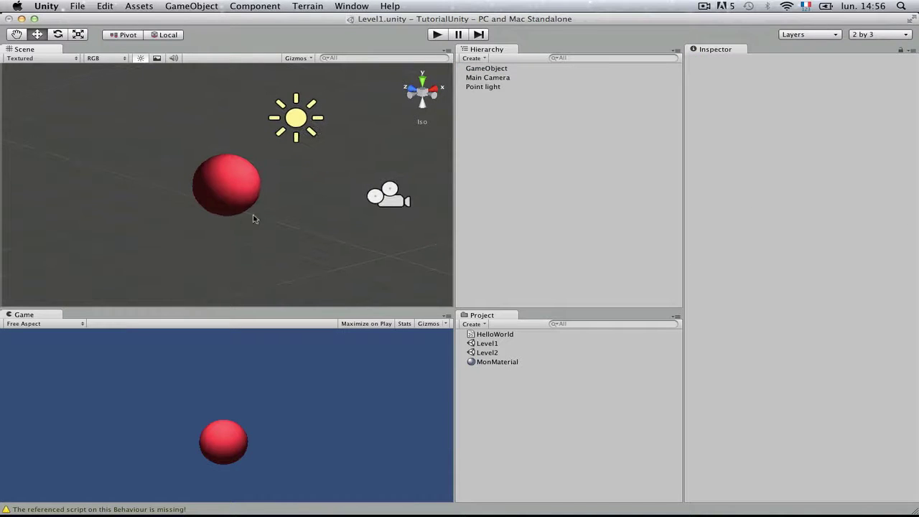
{"action": "left_click", "coordinate": [497, 68]}
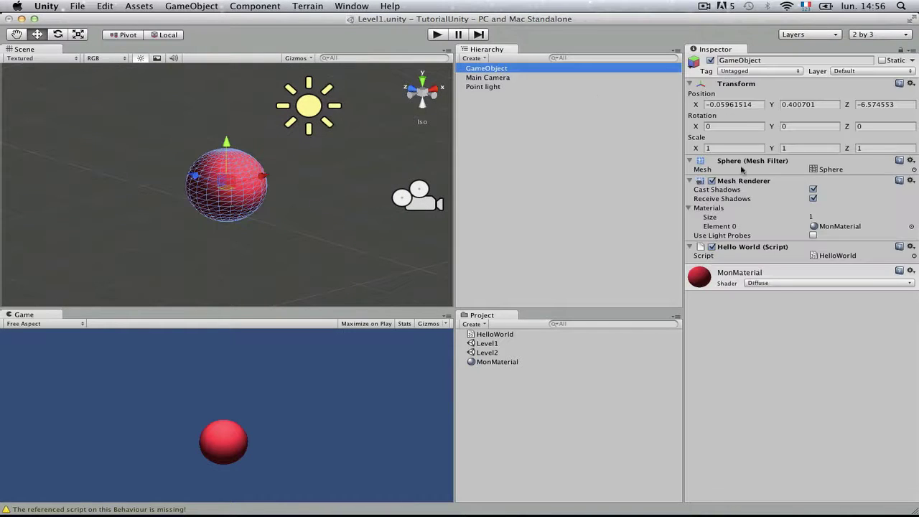
{"action": "left_click", "coordinate": [740, 251]}
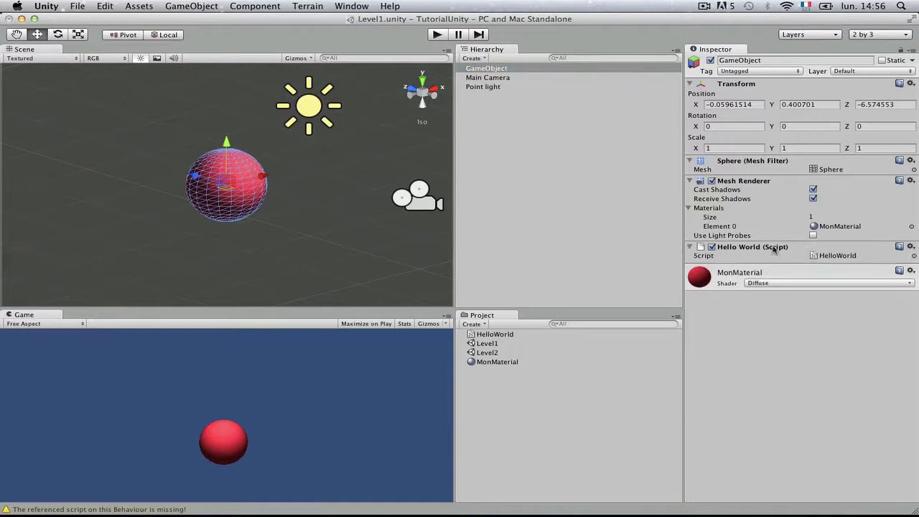
{"action": "left_click", "coordinate": [500, 336]}
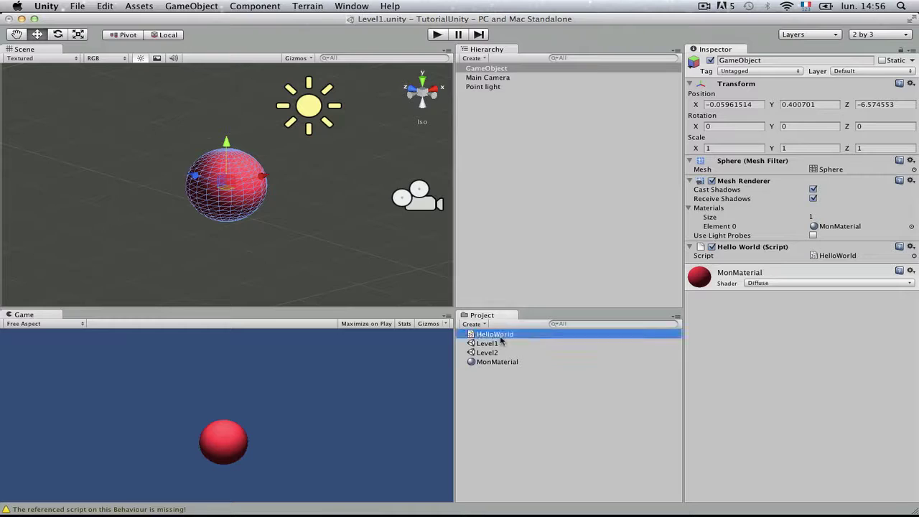
{"action": "double_click", "coordinate": [501, 341]}
Step: Position the MonoDevelop window and review the empty Start and Update functions in HelloWorld.js
{"action": "mouse_move", "coordinate": [208, 26]}
{"action": "left_mouse_down"}
{"action": "mouse_move", "coordinate": [354, 33]}
{"action": "mouse_move", "coordinate": [570, 99]}
{"action": "left_mouse_up"}
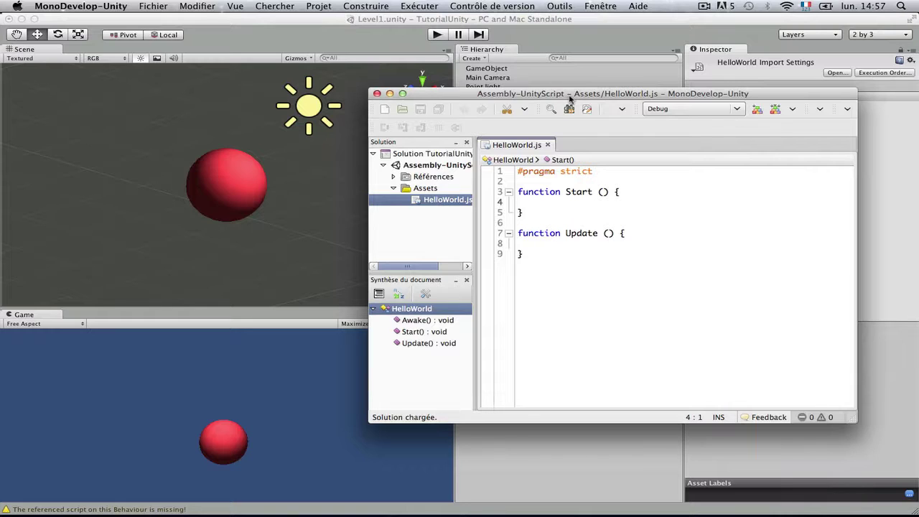
{"action": "double_click", "coordinate": [534, 192]}
{"action": "double_click", "coordinate": [540, 235]}
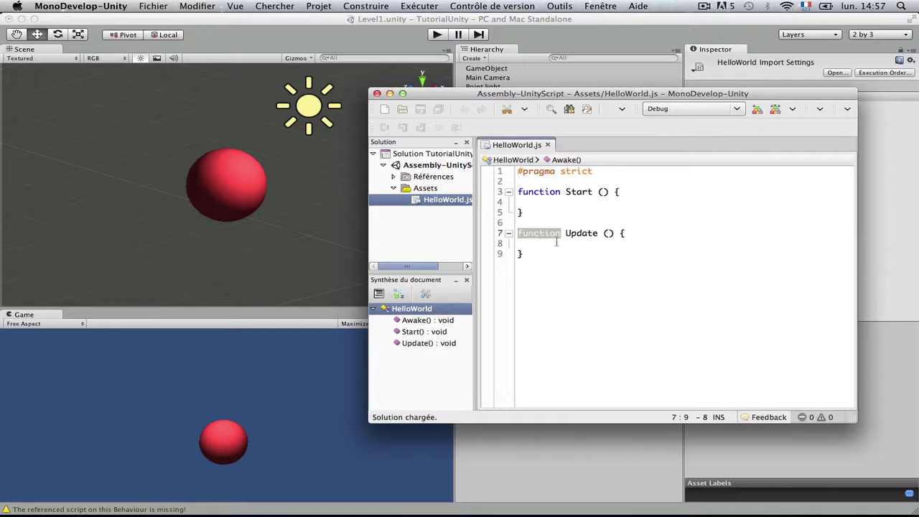
{"action": "left_click", "coordinate": [580, 260]}
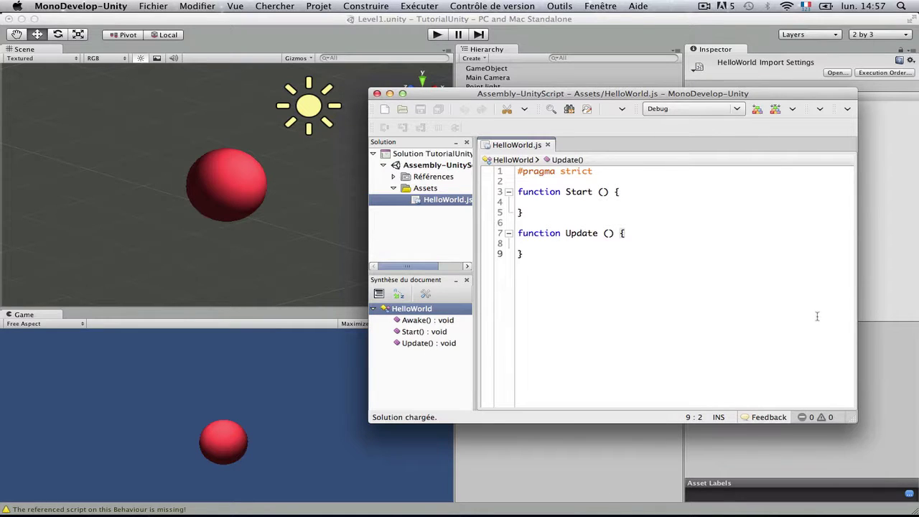
{"action": "left_click", "coordinate": [615, 208]}
{"action": "left_click", "coordinate": [627, 192]}
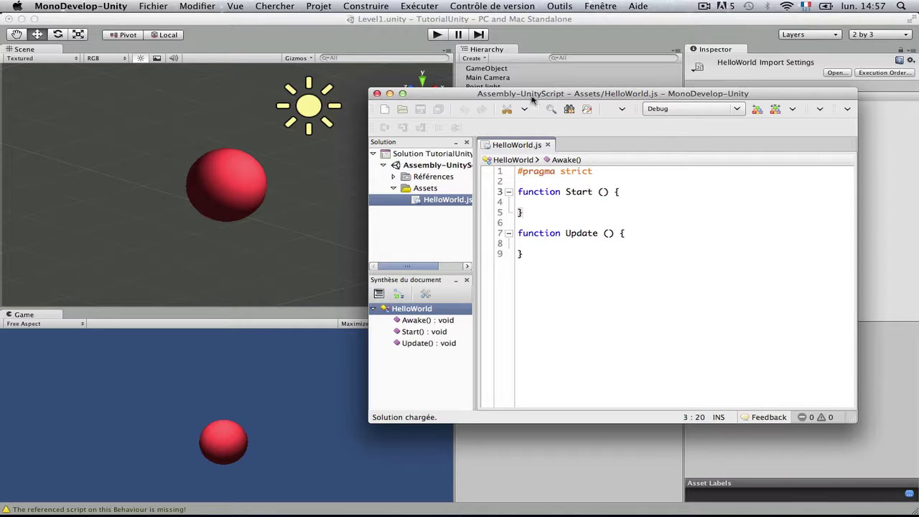
{"action": "left_click_drag", "start_coordinate": [534, 101], "coordinate": [532, 116]}
{"action": "left_click_drag", "start_coordinate": [529, 228], "coordinate": [514, 208]}
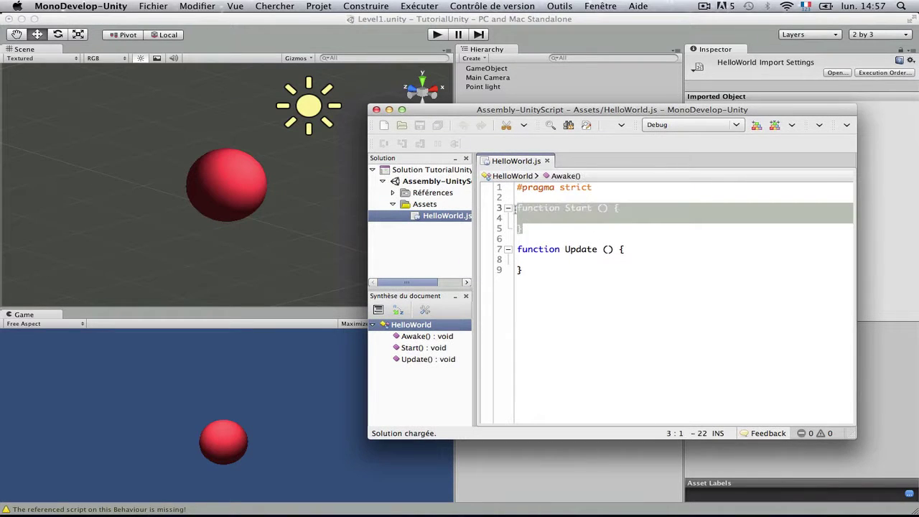
{"action": "left_click", "coordinate": [671, 217]}
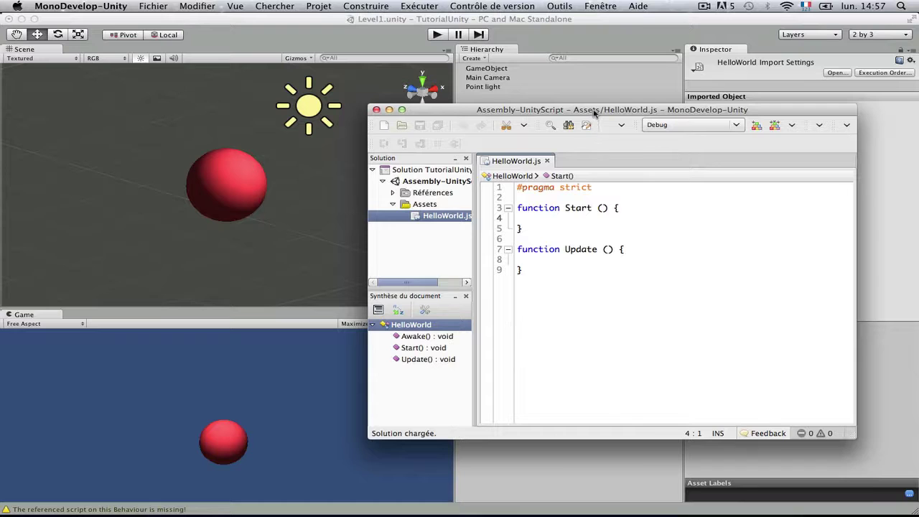
Step: Move the editor window down and place the caret after Start's opening brace
{"action": "left_click_drag", "start_coordinate": [596, 110], "coordinate": [593, 146]}
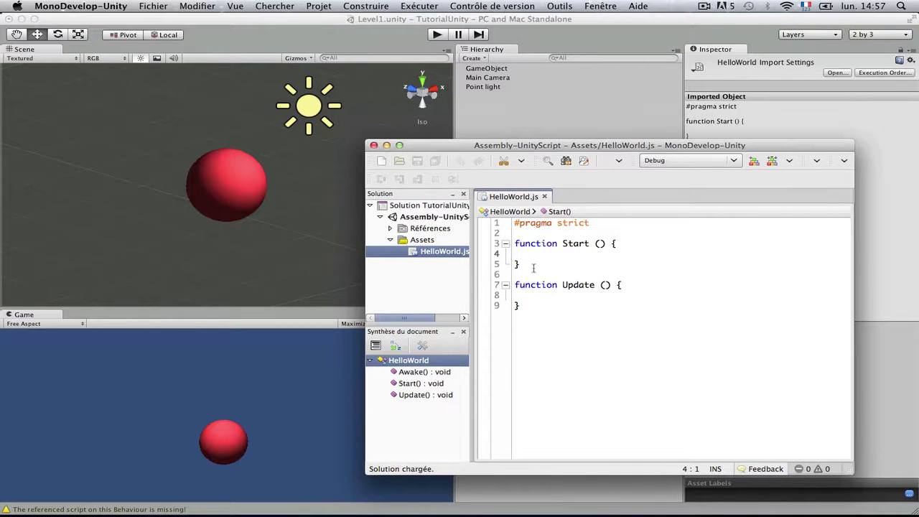
{"action": "left_click_drag", "start_coordinate": [531, 269], "coordinate": [509, 245]}
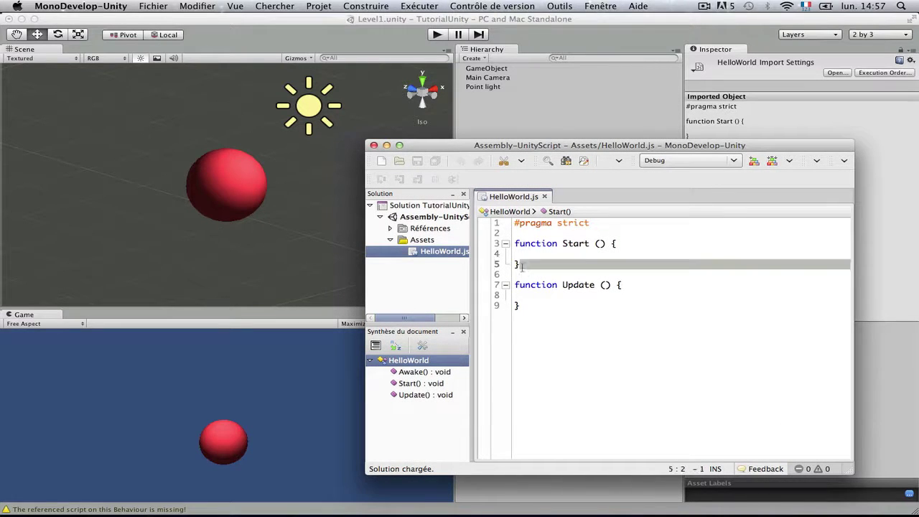
{"action": "left_click", "coordinate": [546, 256]}
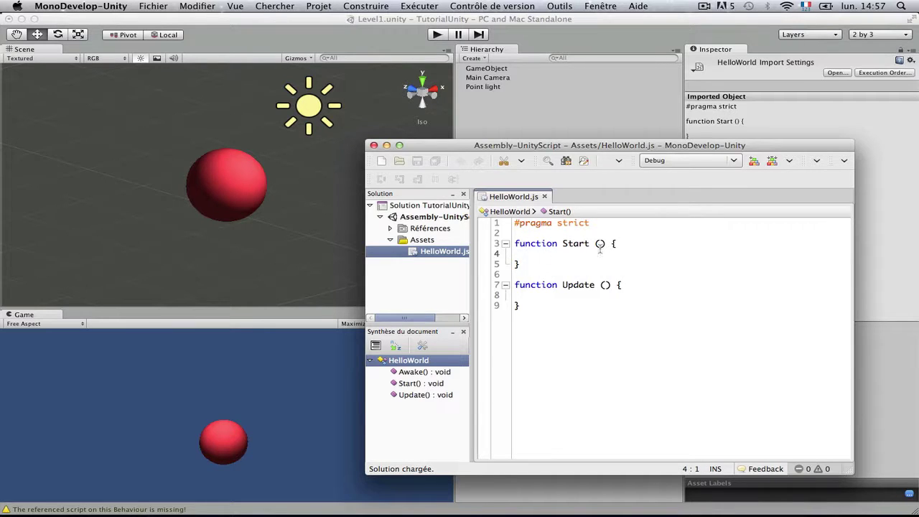
{"action": "left_click", "coordinate": [623, 243]}
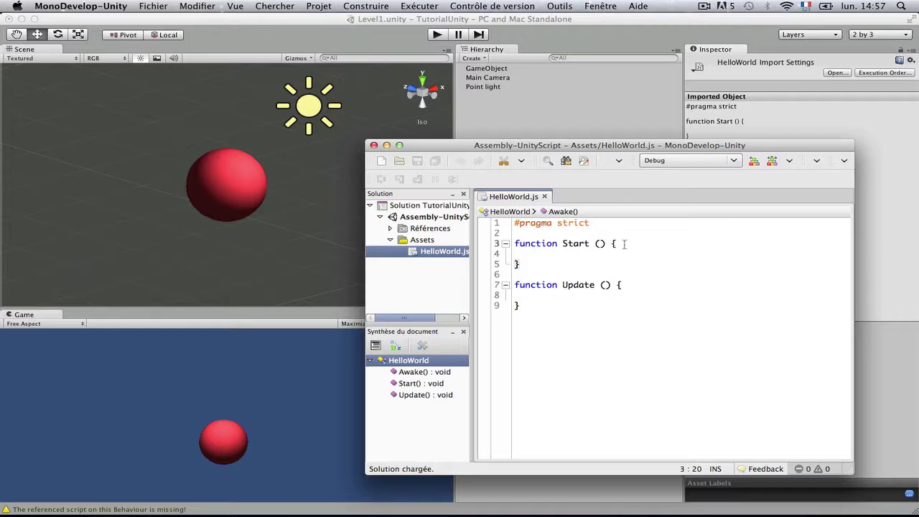
{"action": "left_click", "coordinate": [568, 255]}
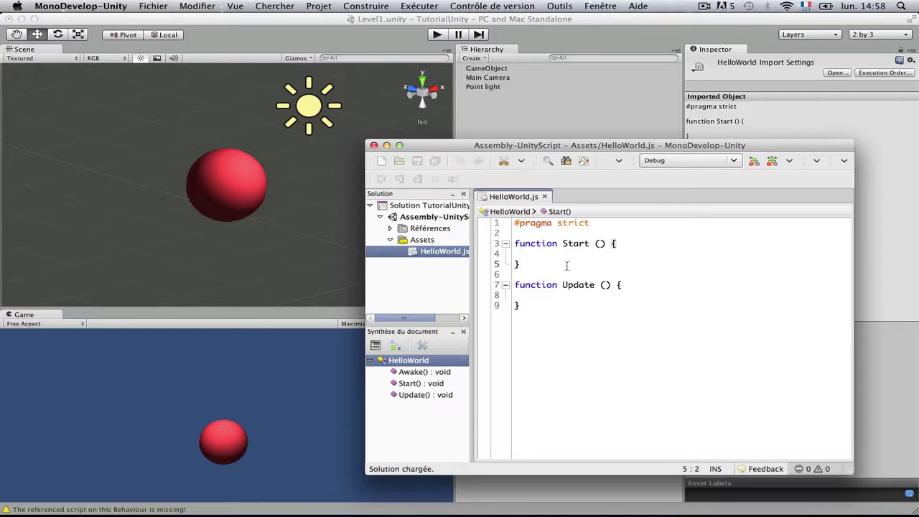
{"action": "left_click", "coordinate": [634, 244]}
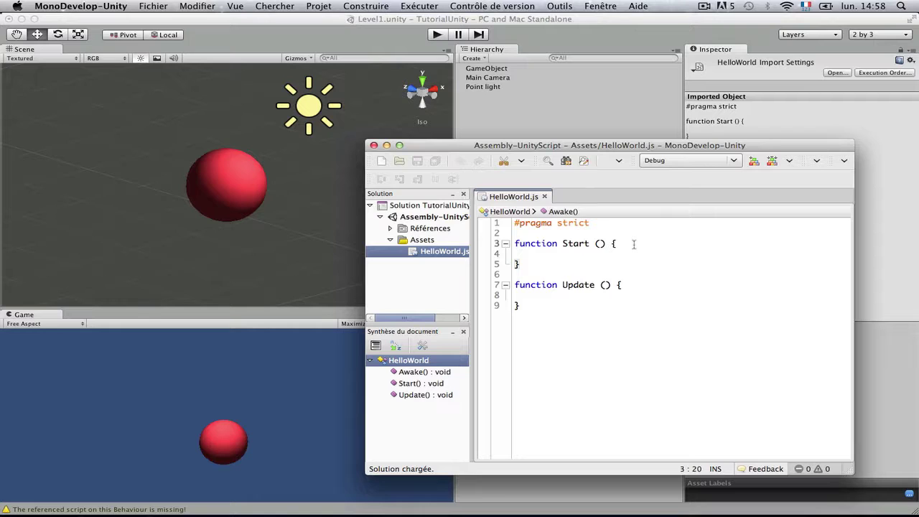
Step: Write the statement print("Hello World !"); inside the Start function
{"action": "key", "text": "Return"}
{"action": "key", "text": "Return"}
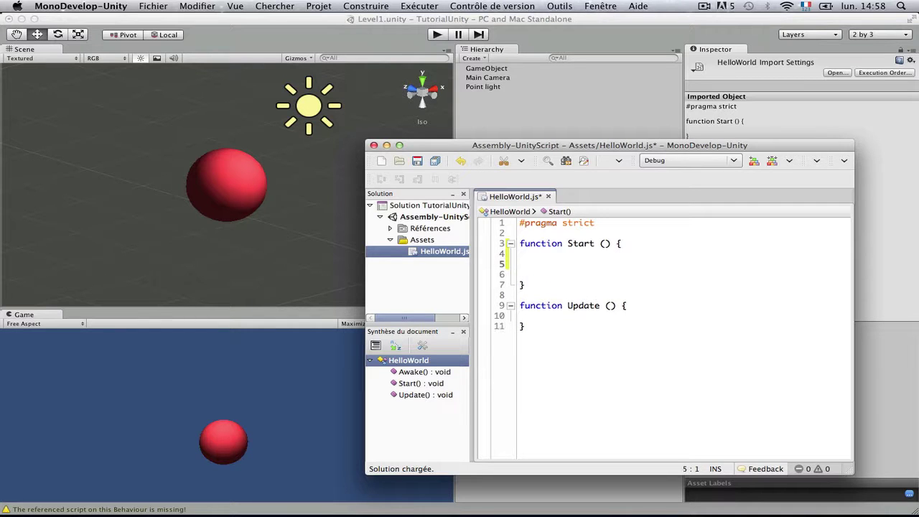
{"action": "type", "text": "pr"}
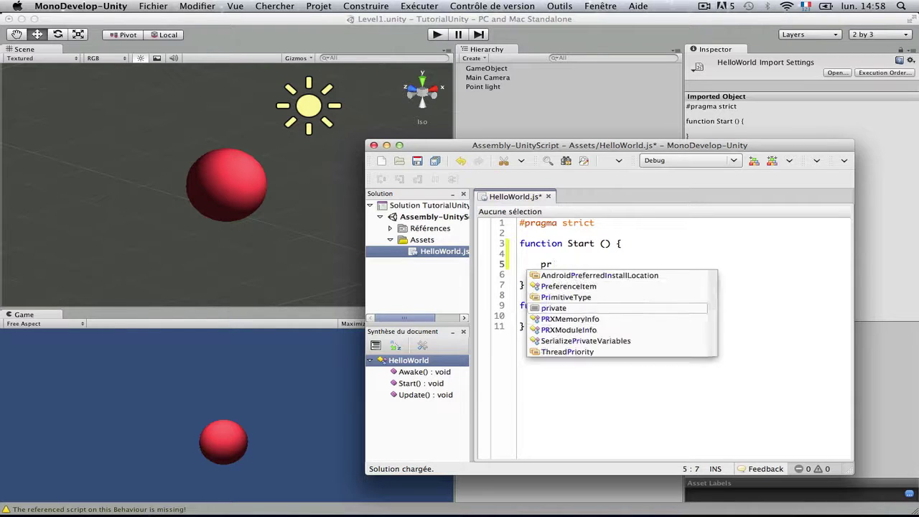
{"action": "type", "text": "int()"}
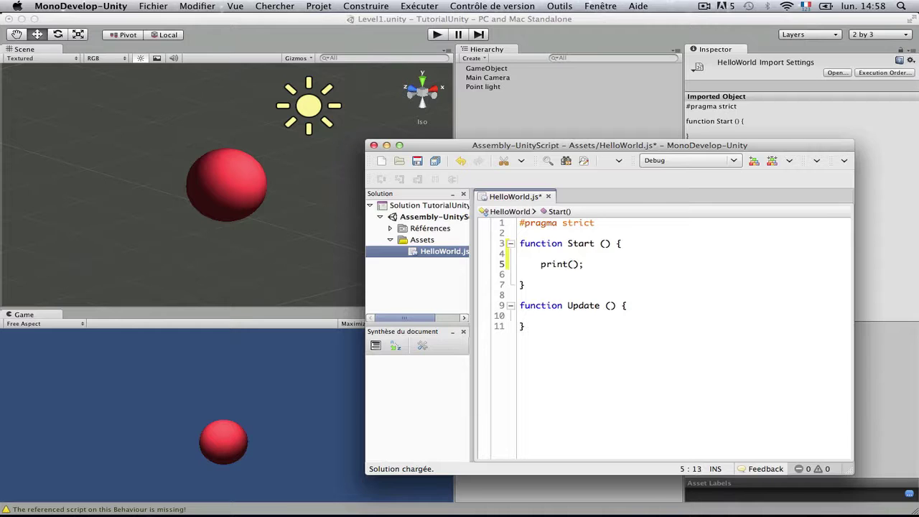
{"action": "type", "text": "\"\""}
{"action": "type", "text": "Hello"}
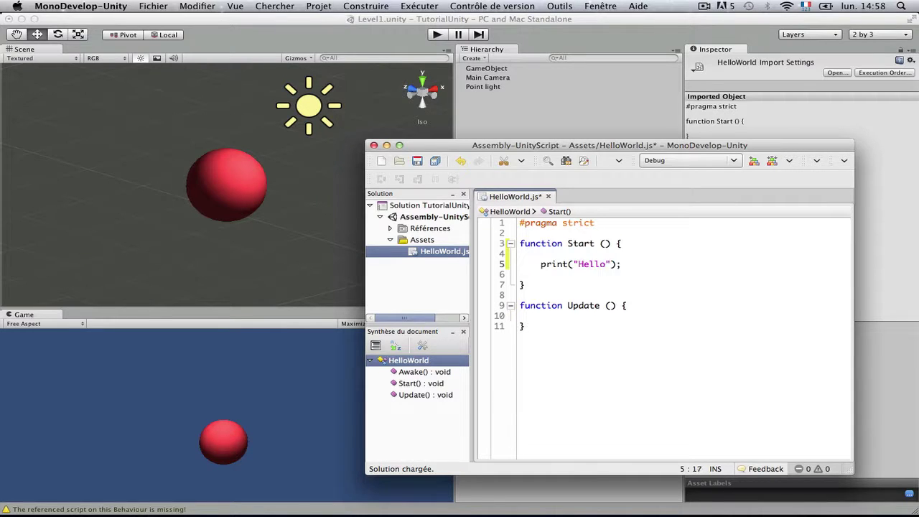
{"action": "type", "text": " World !"}
{"action": "left_click", "coordinate": [622, 291]}
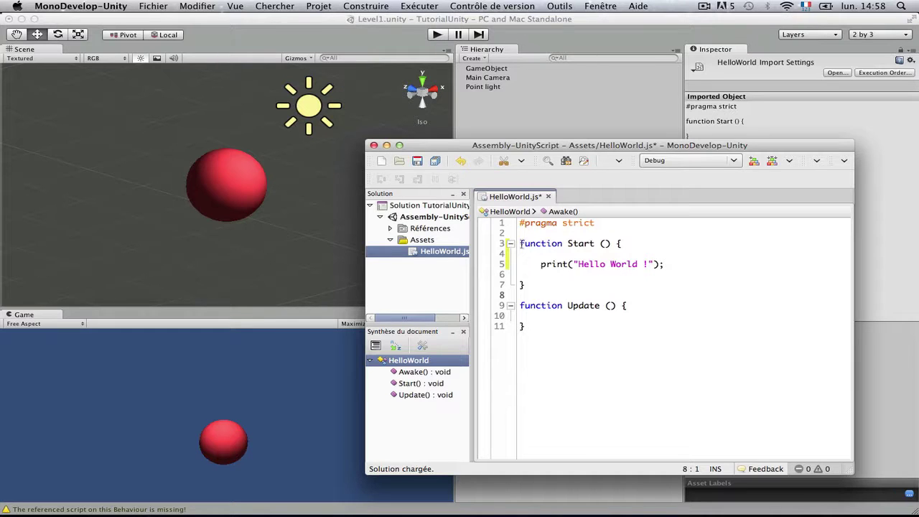
{"action": "left_click", "coordinate": [579, 246]}
{"action": "left_click", "coordinate": [682, 243]}
{"action": "left_click", "coordinate": [501, 266]}
Step: Check the print("Hello World !") statement on line 5 by selecting its parts
{"action": "double_click", "coordinate": [554, 265]}
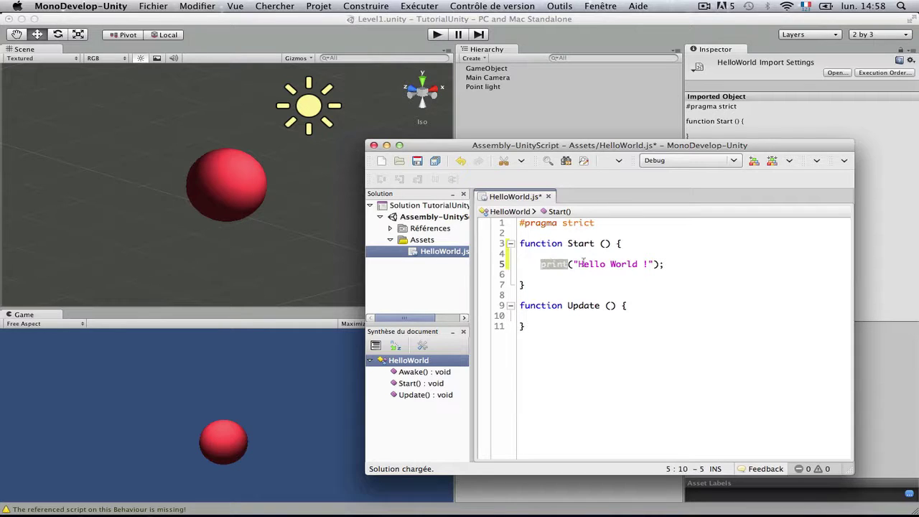
{"action": "left_click", "coordinate": [574, 265]}
{"action": "left_click_drag", "start_coordinate": [537, 264], "coordinate": [699, 264]}
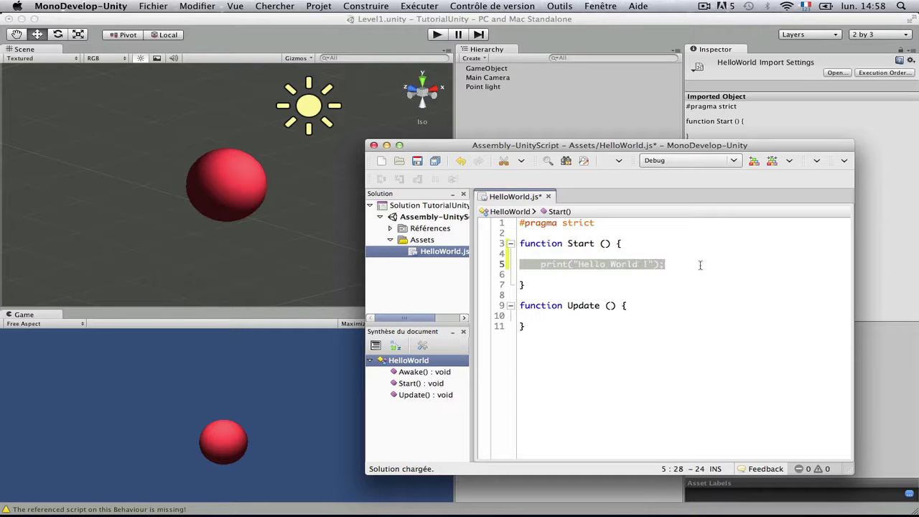
{"action": "left_click", "coordinate": [655, 297]}
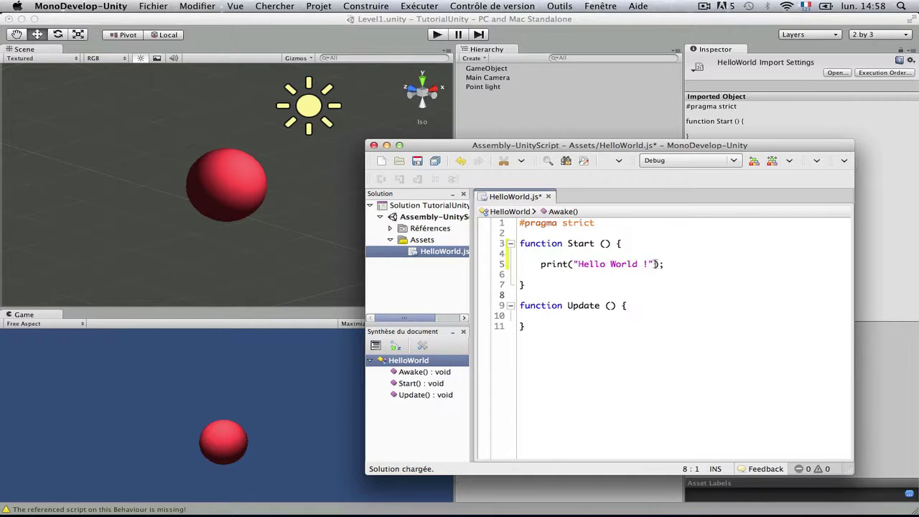
{"action": "left_click", "coordinate": [551, 265]}
{"action": "double_click", "coordinate": [552, 265]}
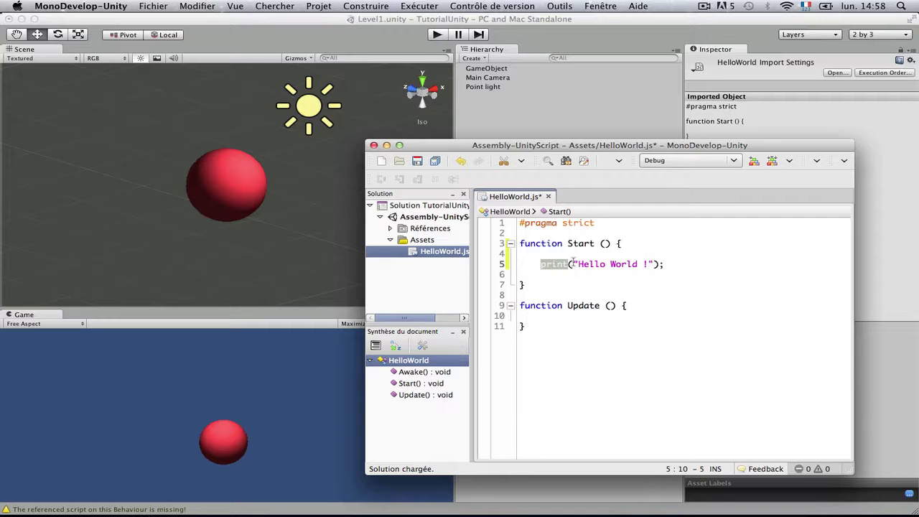
{"action": "left_click", "coordinate": [573, 264]}
{"action": "left_click_drag", "start_coordinate": [573, 264], "coordinate": [655, 264]}
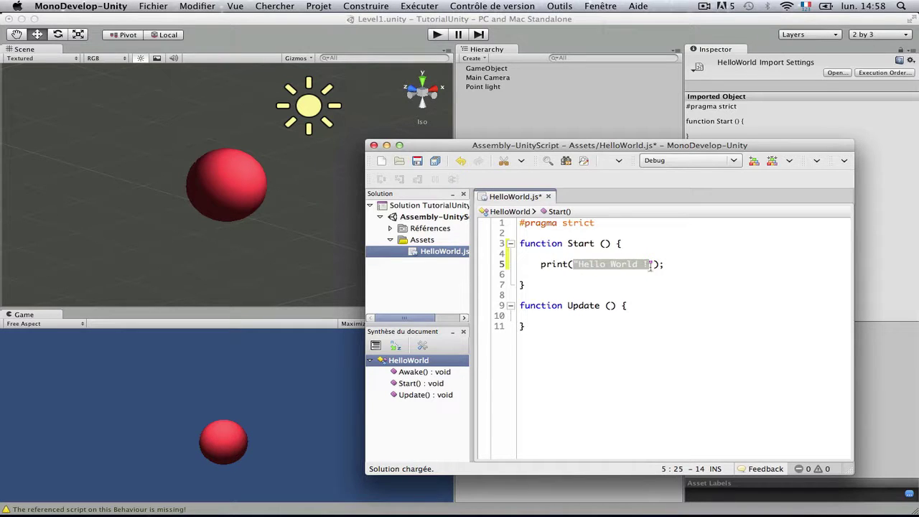
{"action": "left_click", "coordinate": [653, 300]}
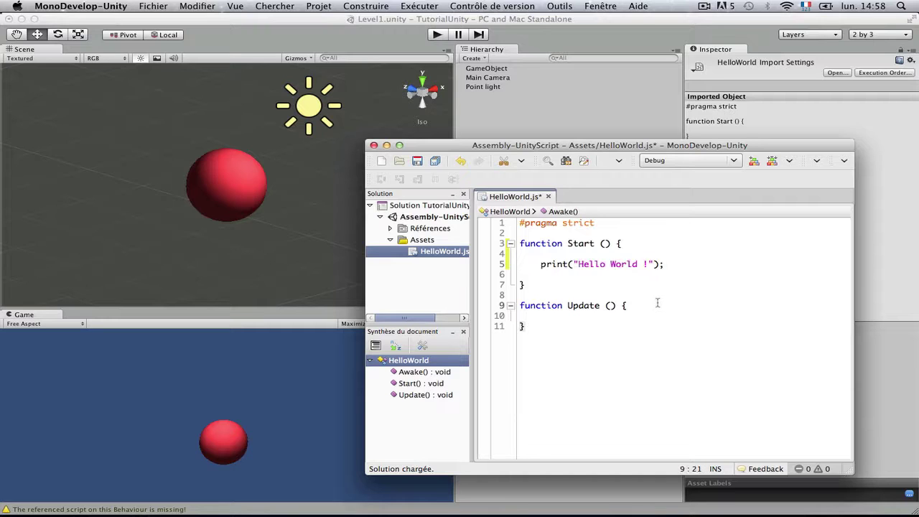
{"action": "left_click", "coordinate": [574, 264]}
{"action": "triple_click", "coordinate": [651, 264]}
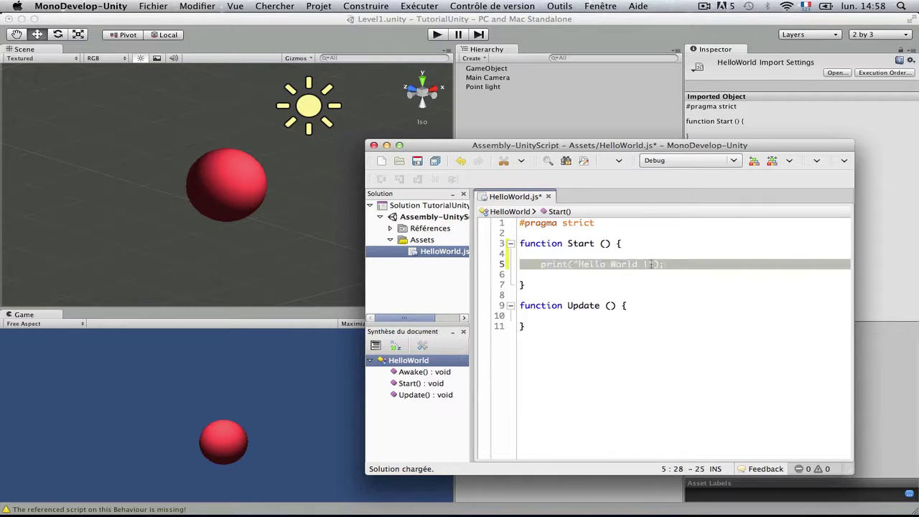
{"action": "left_click", "coordinate": [653, 264]}
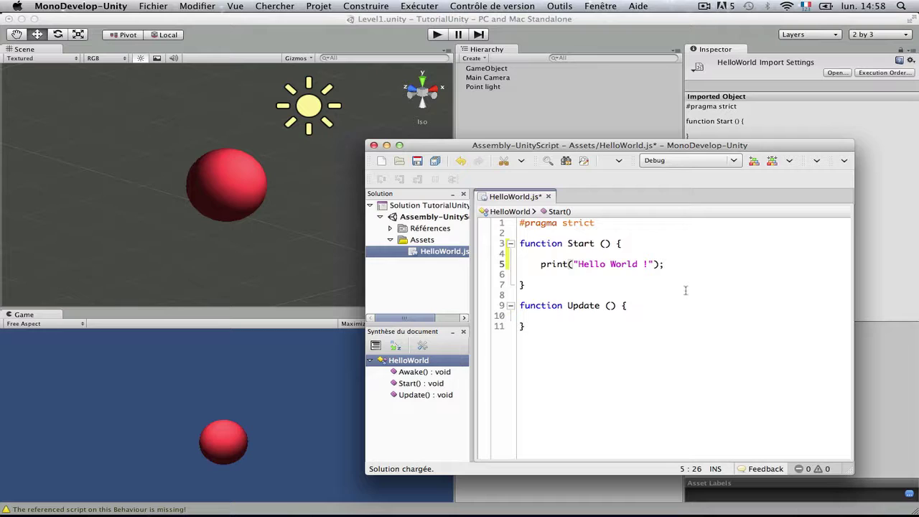
Step: Place the caret after the line 5 semicolon and save HelloWorld.js
{"action": "left_click_drag", "start_coordinate": [578, 264], "coordinate": [660, 265]}
{"action": "left_click", "coordinate": [647, 264]}
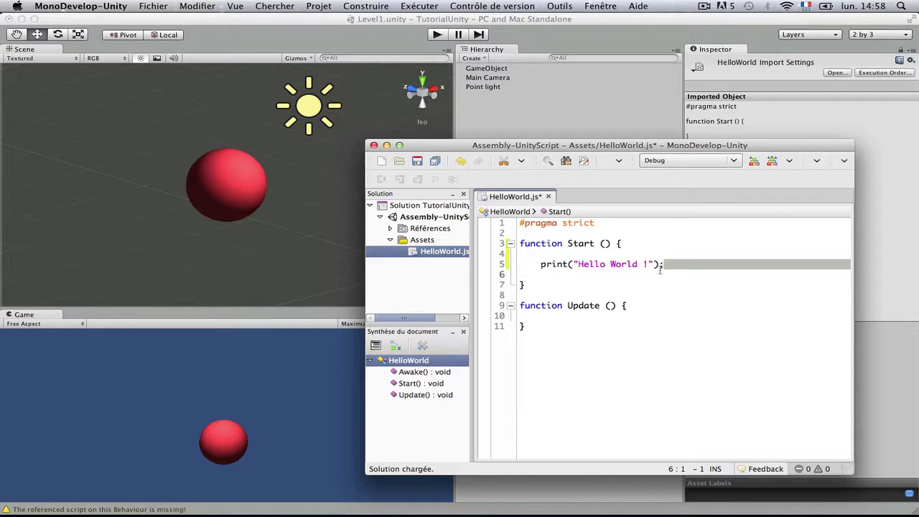
{"action": "left_click", "coordinate": [668, 264]}
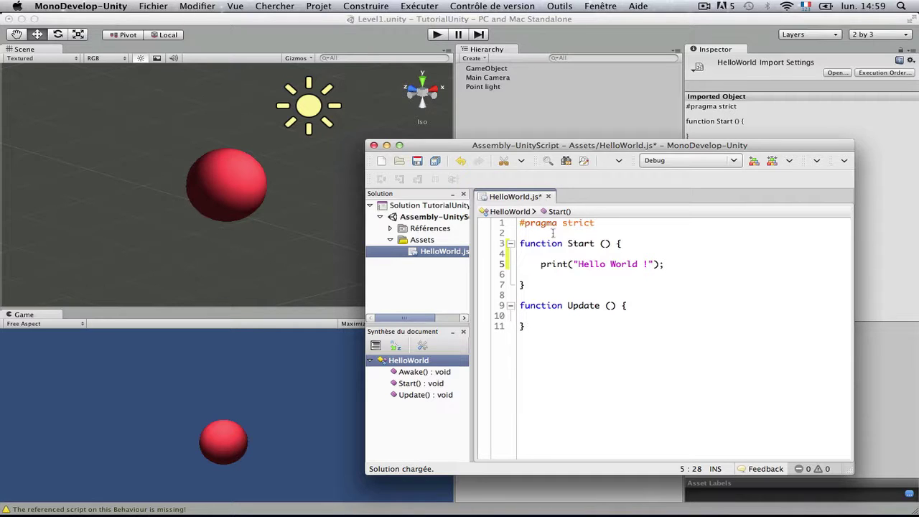
{"action": "key", "text": "super+s"}
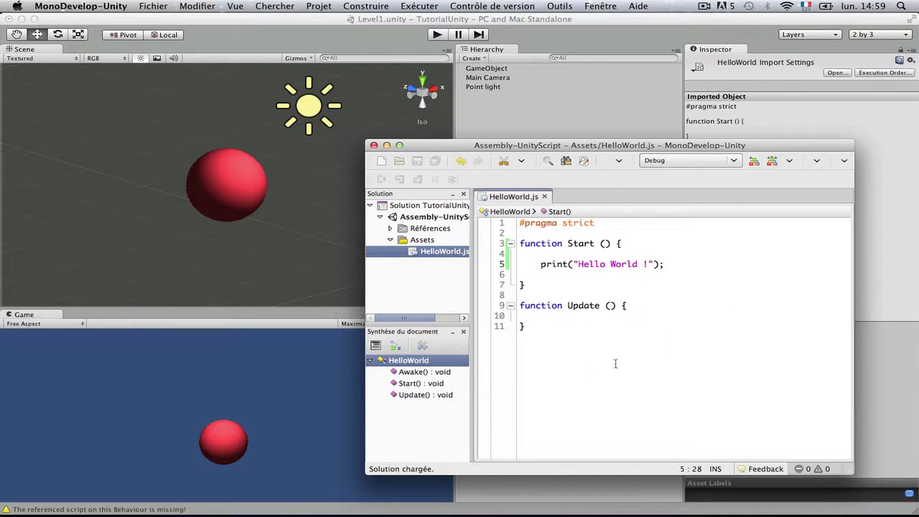
Step: Return to Unity, check GameObject's HelloWorld component and script asset, then enter Play mode
{"action": "left_click", "coordinate": [632, 110]}
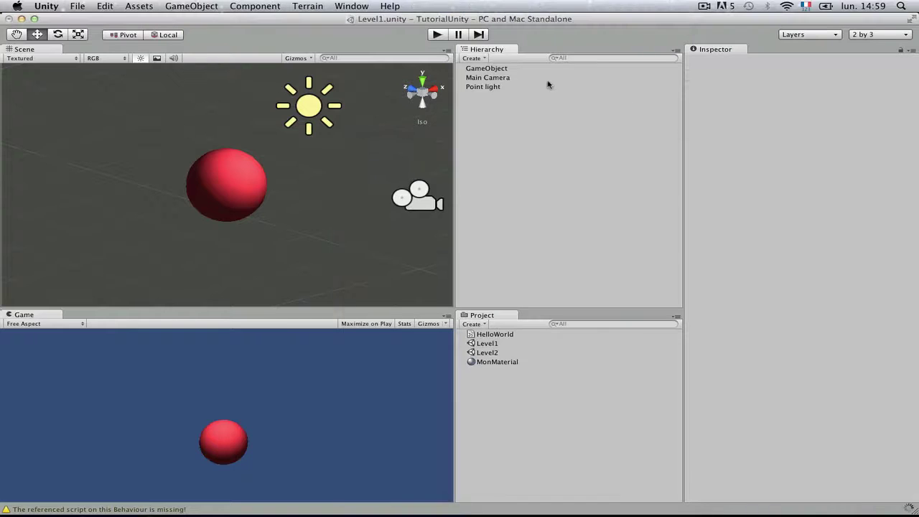
{"action": "left_click", "coordinate": [494, 68]}
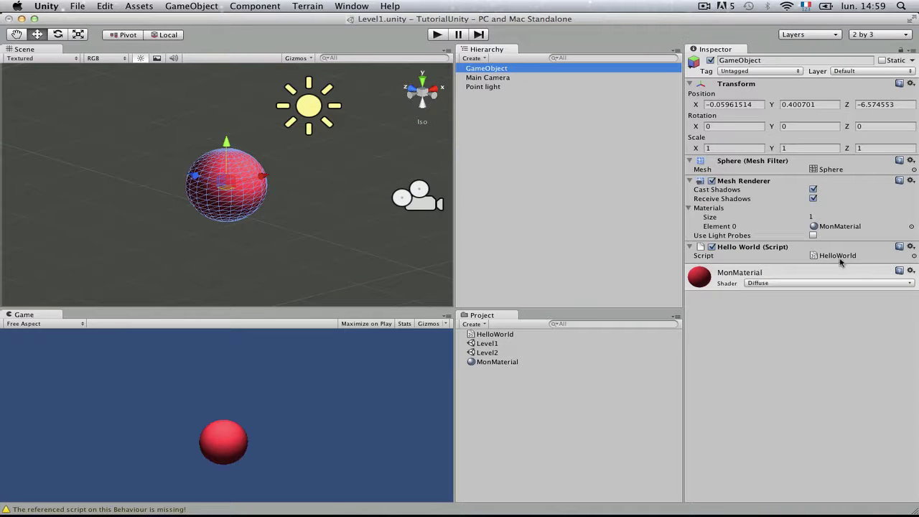
{"action": "left_click", "coordinate": [852, 257]}
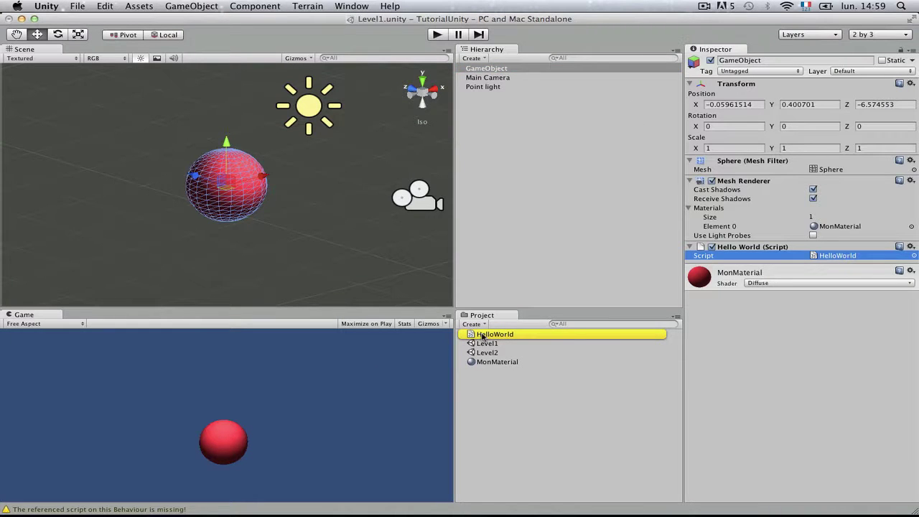
{"action": "left_click", "coordinate": [482, 335]}
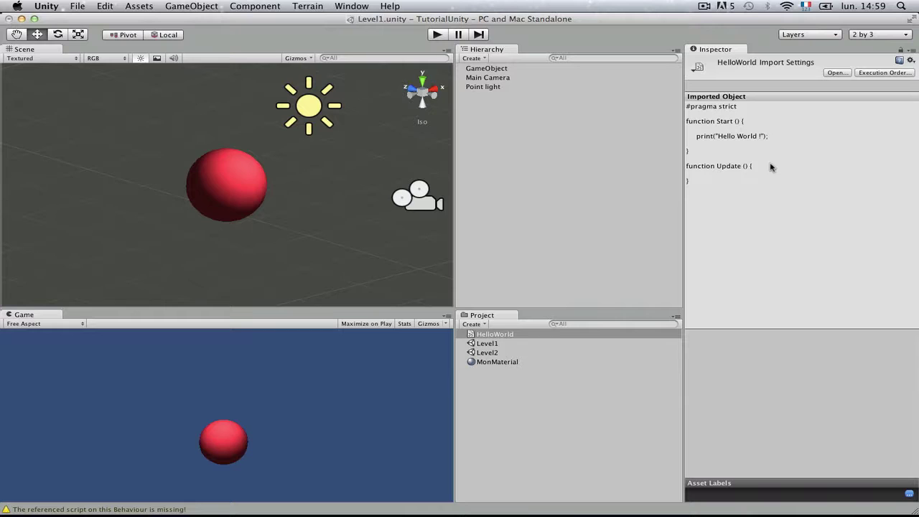
{"action": "left_click", "coordinate": [439, 36]}
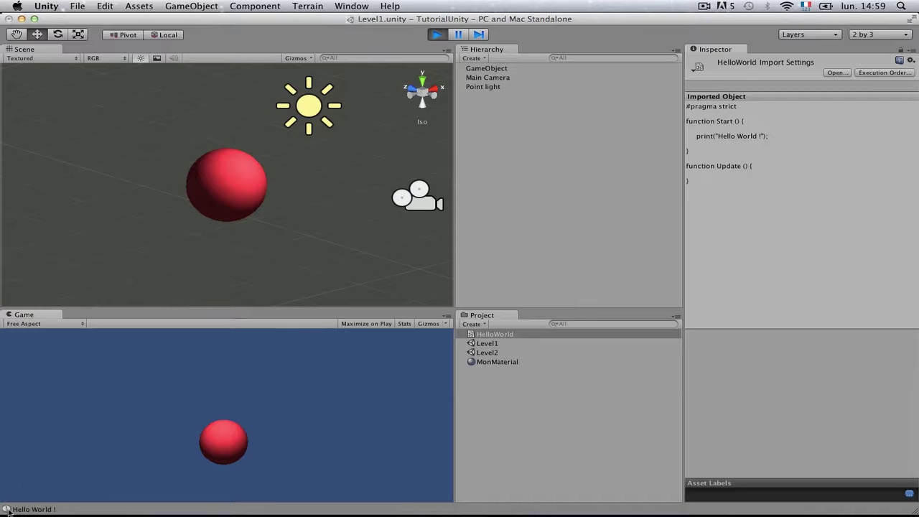
Step: Show the Console via Window > Console and drag it out as a floating window
{"action": "left_click", "coordinate": [66, 507]}
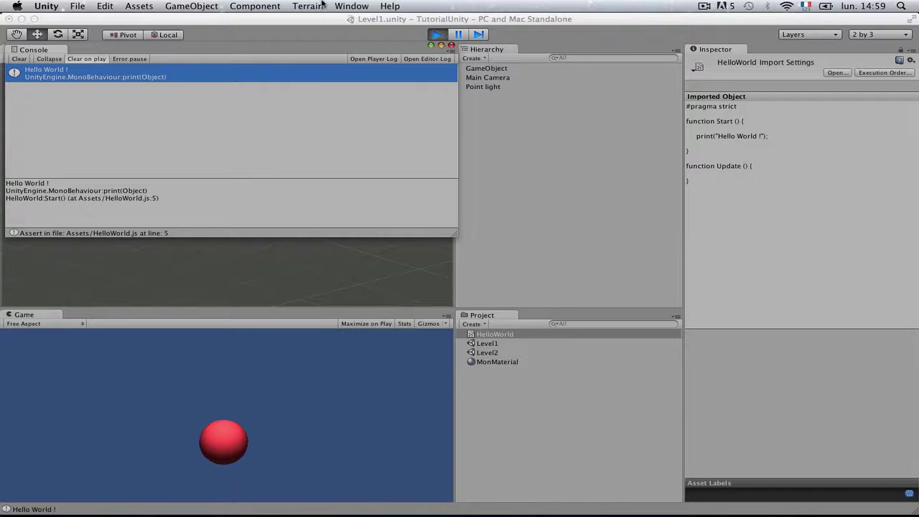
{"action": "left_click", "coordinate": [351, 5]}
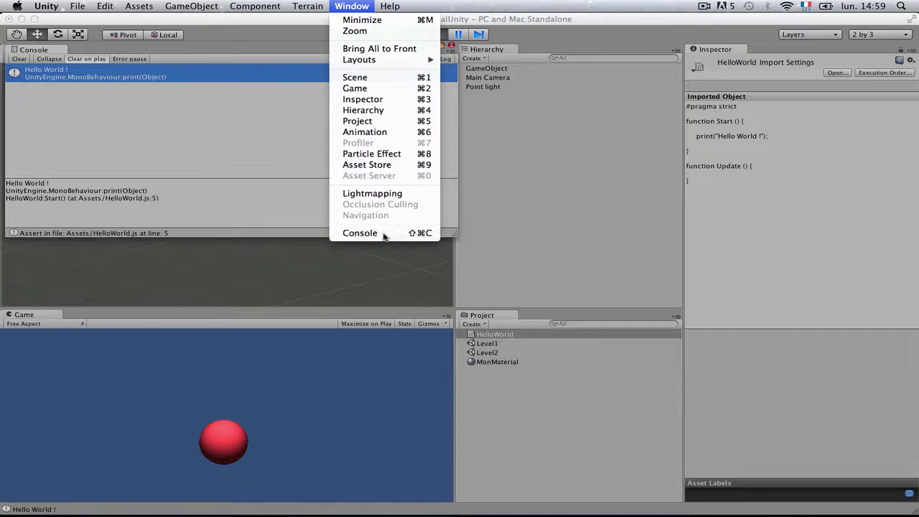
{"action": "left_click", "coordinate": [384, 234]}
{"action": "left_click_drag", "start_coordinate": [58, 49], "coordinate": [223, 176]}
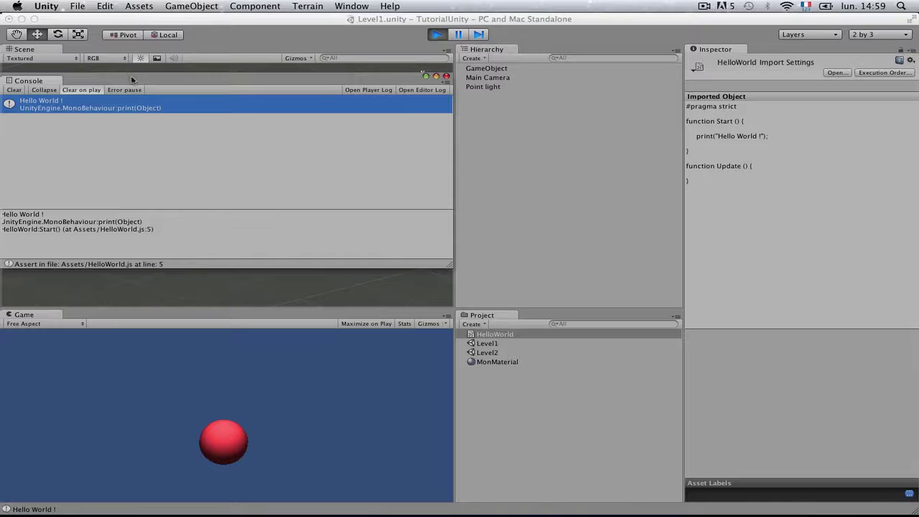
{"action": "left_click_drag", "start_coordinate": [134, 79], "coordinate": [400, 108]}
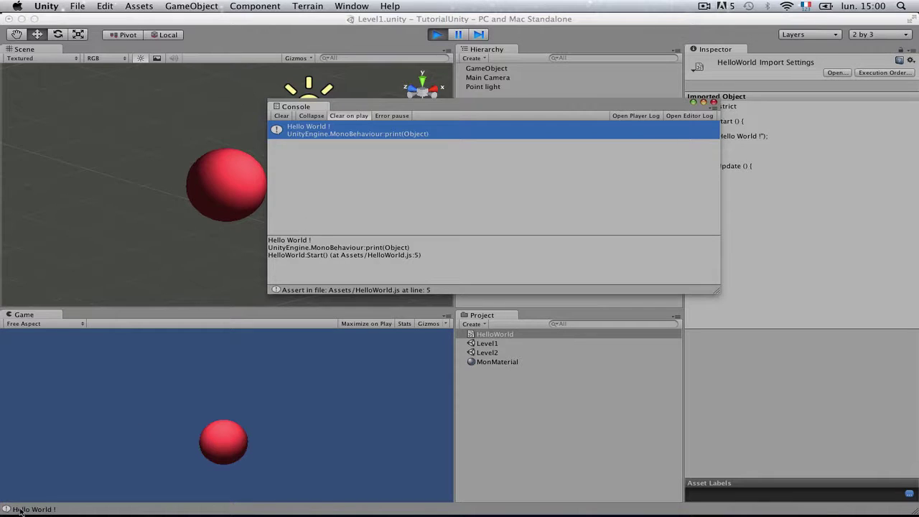
Step: Close the Console, reopen HelloWorld.js and paste a copy of the print line onto line 6
{"action": "left_click", "coordinate": [712, 103]}
{"action": "double_click", "coordinate": [495, 334]}
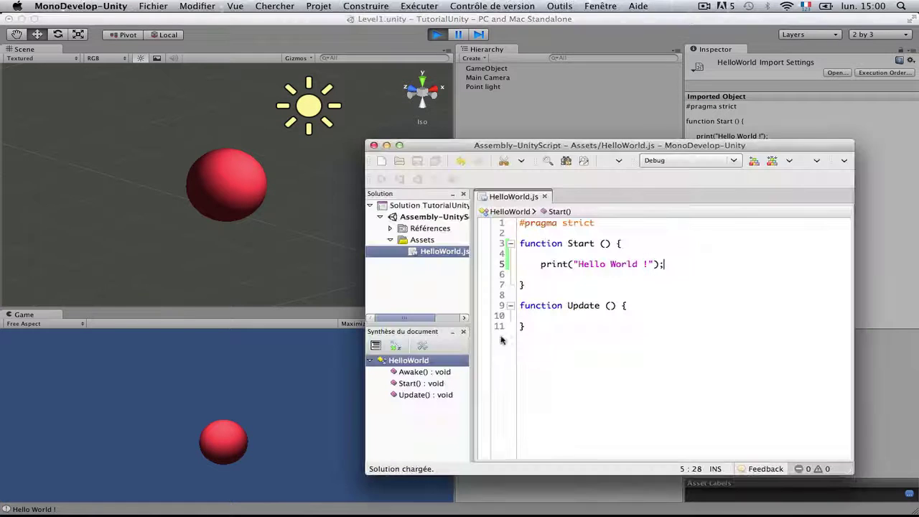
{"action": "left_click_drag", "start_coordinate": [673, 266], "coordinate": [541, 264]}
{"action": "key", "text": "super+c"}
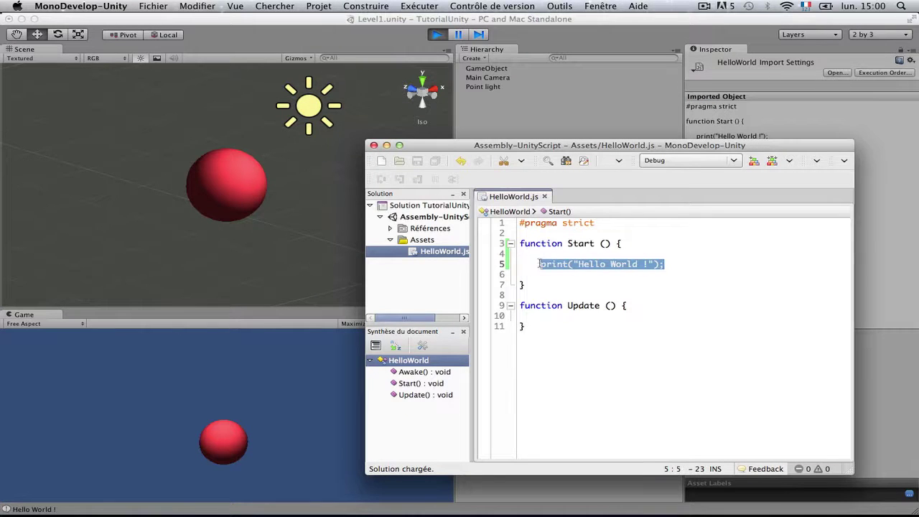
{"action": "left_click", "coordinate": [775, 266]}
{"action": "key", "text": "Return"}
{"action": "key", "text": "super+v"}
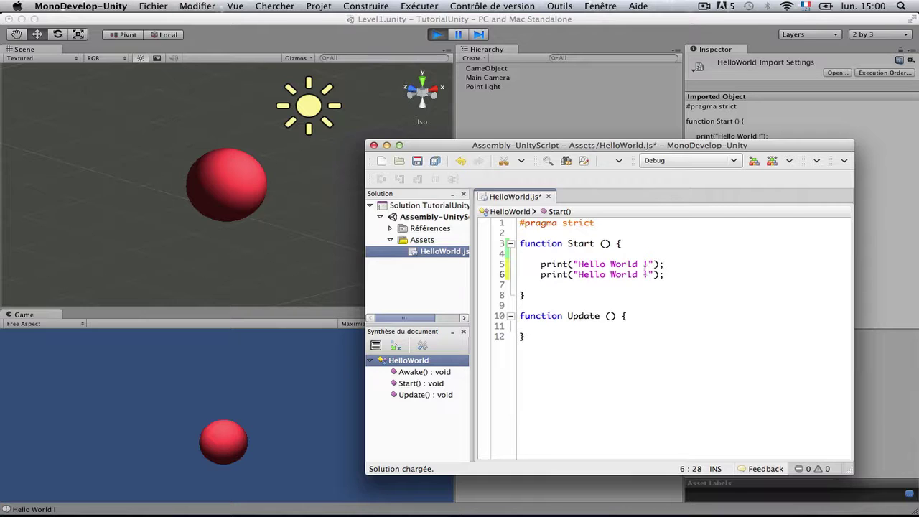
Step: Change the copied message to 'Je suis un 2eme print' and save the script
{"action": "left_click_drag", "start_coordinate": [650, 274], "coordinate": [577, 274]}
{"action": "type", "text": "Je su"}
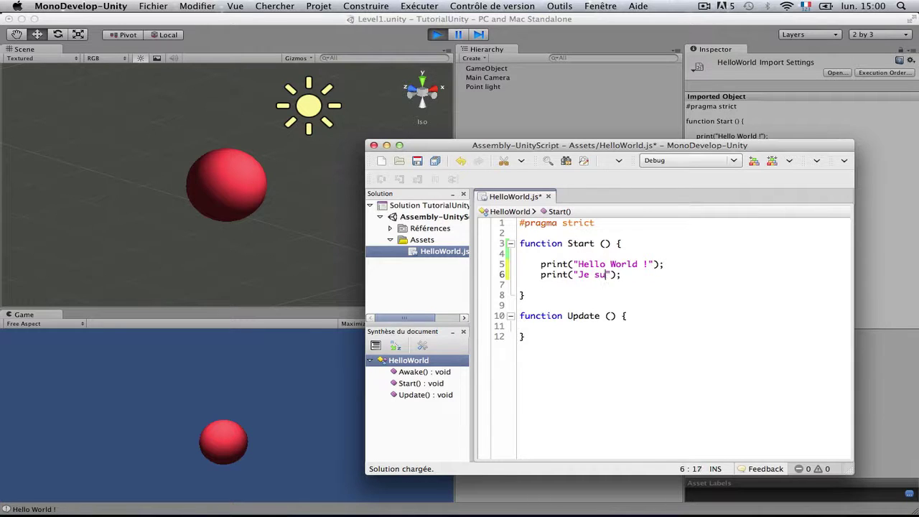
{"action": "type", "text": "is un 2"}
{"action": "type", "text": "eme print"}
{"action": "key", "text": "super+s"}
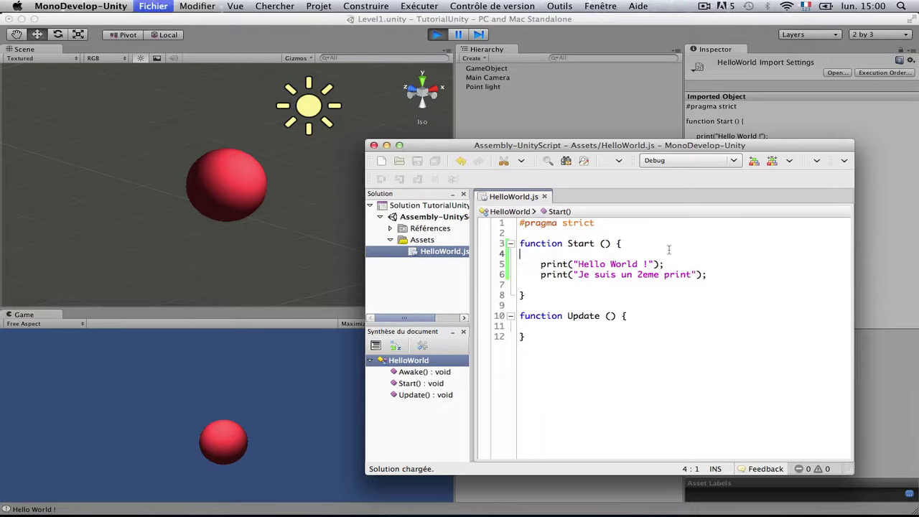
{"action": "left_click", "coordinate": [649, 251]}
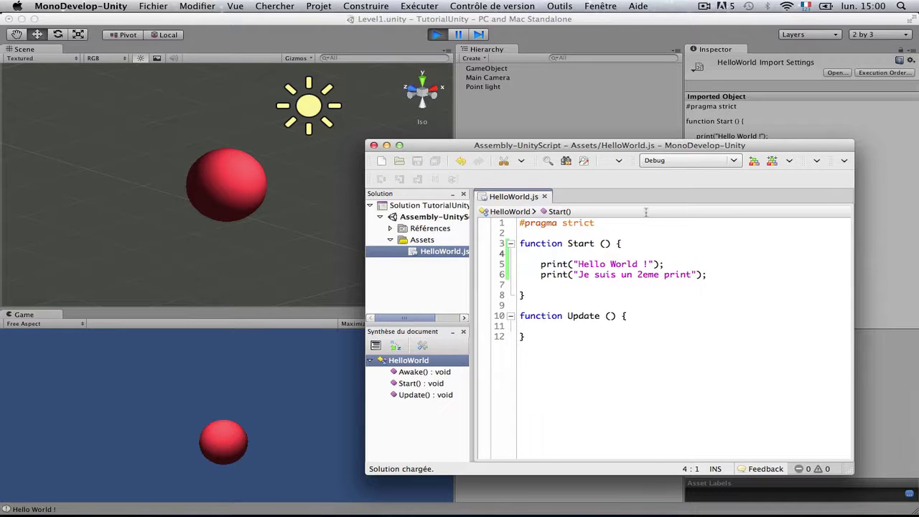
Step: Play the scene, inspect both log entries in the Console, then reopen HelloWorld.js
{"action": "left_click", "coordinate": [436, 35]}
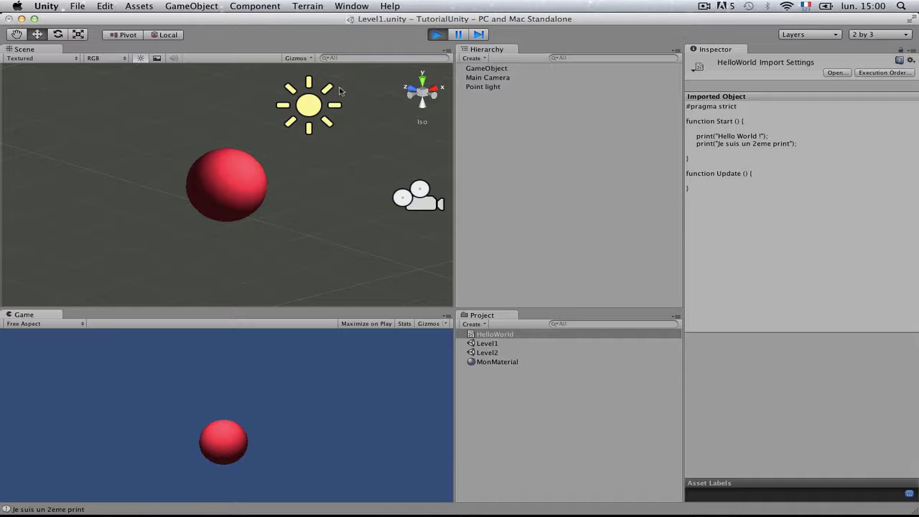
{"action": "left_click", "coordinate": [351, 5]}
{"action": "left_click", "coordinate": [371, 238]}
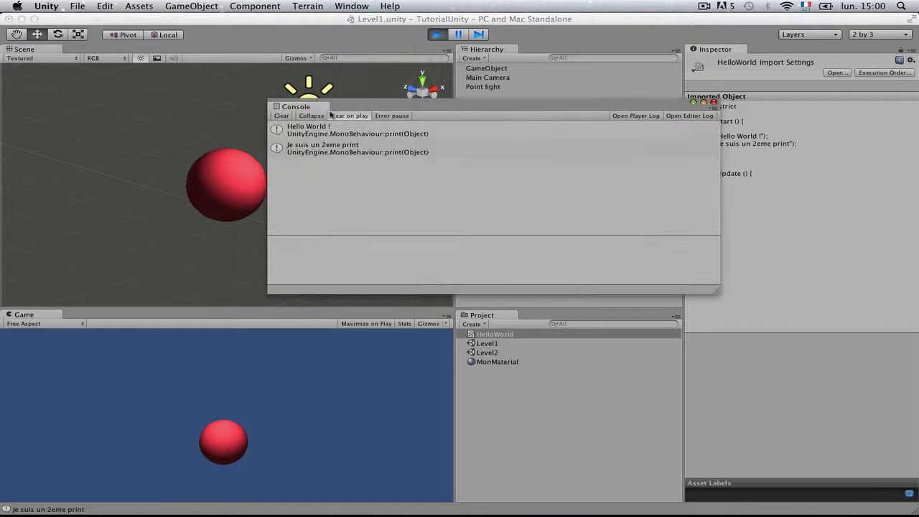
{"action": "left_click", "coordinate": [335, 131]}
{"action": "left_click", "coordinate": [340, 150]}
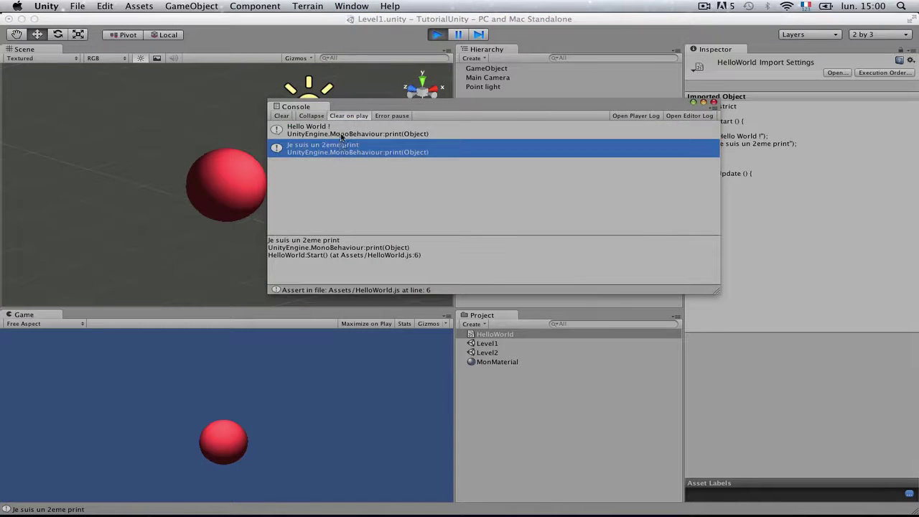
{"action": "left_click", "coordinate": [713, 103]}
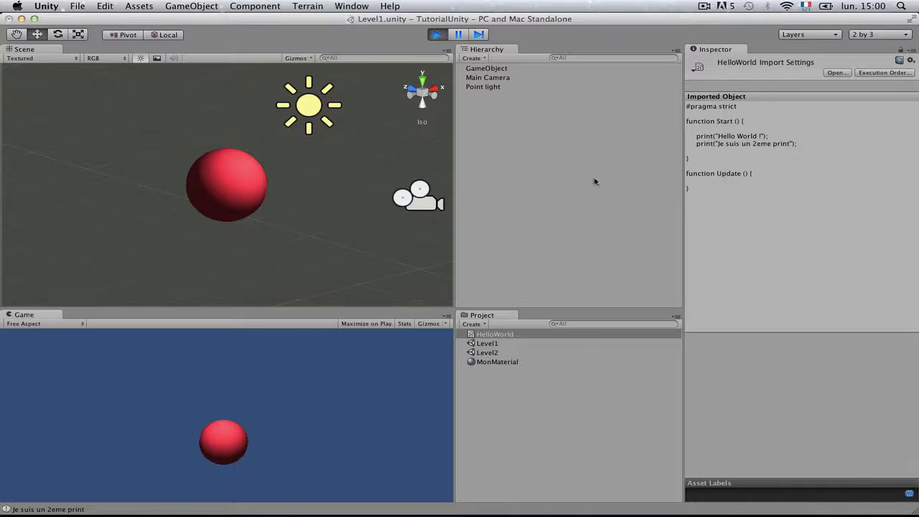
{"action": "double_click", "coordinate": [494, 335]}
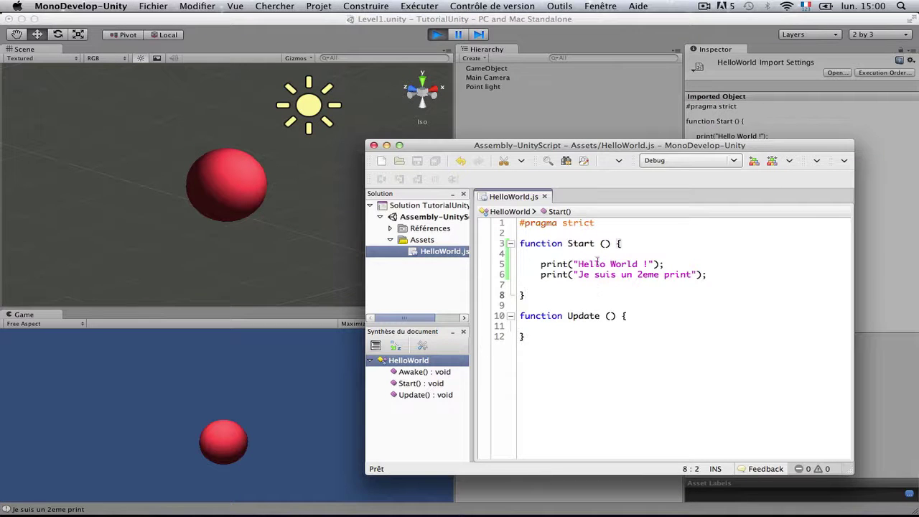
{"action": "left_click", "coordinate": [597, 263]}
{"action": "left_click", "coordinate": [553, 224]}
{"action": "left_click", "coordinate": [547, 234]}
{"action": "left_click", "coordinate": [536, 225]}
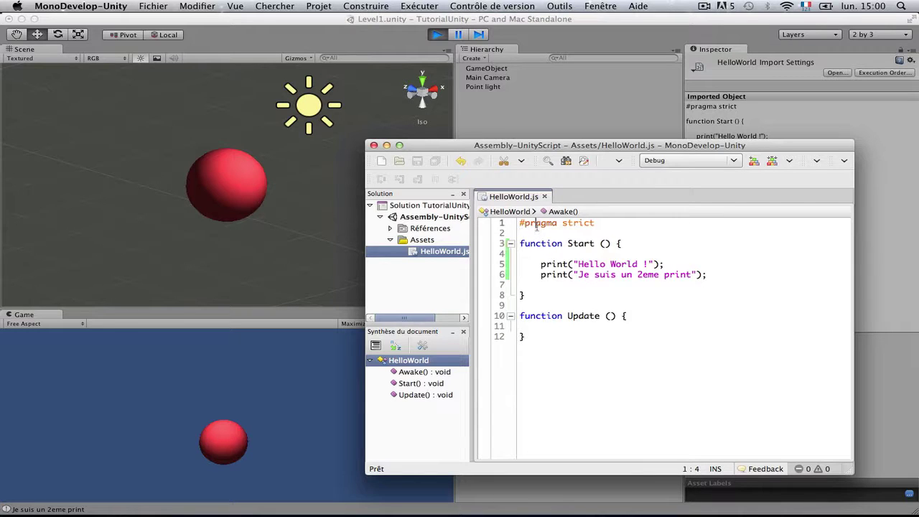
{"action": "left_click", "coordinate": [530, 337]}
{"action": "left_click", "coordinate": [542, 223]}
{"action": "key", "text": "Down"}
{"action": "key", "text": "Down"}
{"action": "key", "text": "Down"}
{"action": "key", "text": "Down"}
{"action": "key", "text": "Down"}
{"action": "key", "text": "Down"}
{"action": "key", "text": "Down"}
{"action": "key", "text": "Down"}
{"action": "key", "text": "Down"}
{"action": "key", "text": "Down"}
{"action": "key", "text": "Down"}
{"action": "mouse_move", "coordinate": [710, 275]}
{"action": "left_mouse_down"}
{"action": "mouse_move", "coordinate": [519, 244]}
{"action": "mouse_move", "coordinate": [555, 263]}
{"action": "mouse_move", "coordinate": [655, 265]}
{"action": "left_mouse_up"}
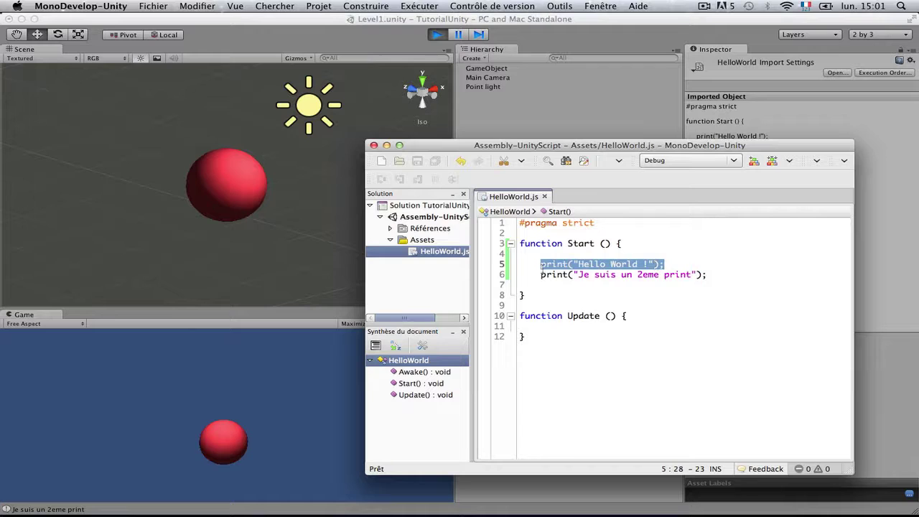
{"action": "left_click_drag", "start_coordinate": [519, 275], "coordinate": [789, 269]}
{"action": "left_click", "coordinate": [767, 285]}
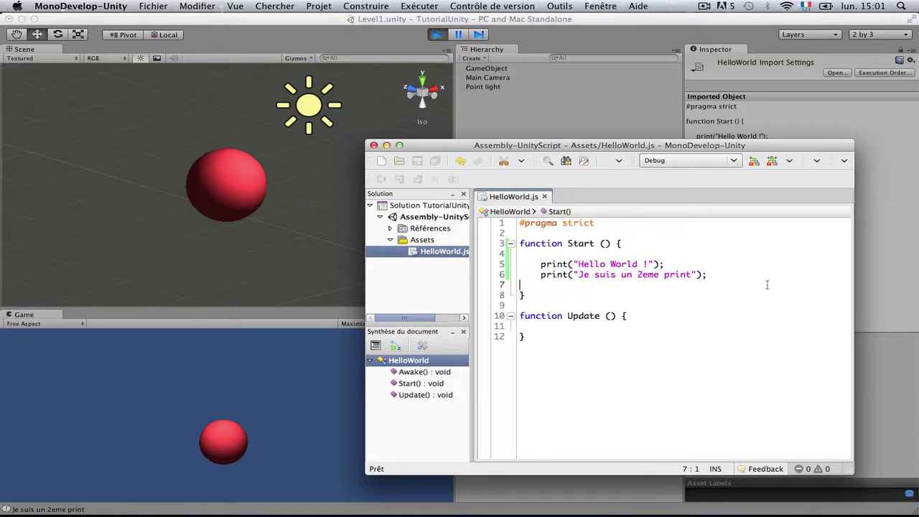